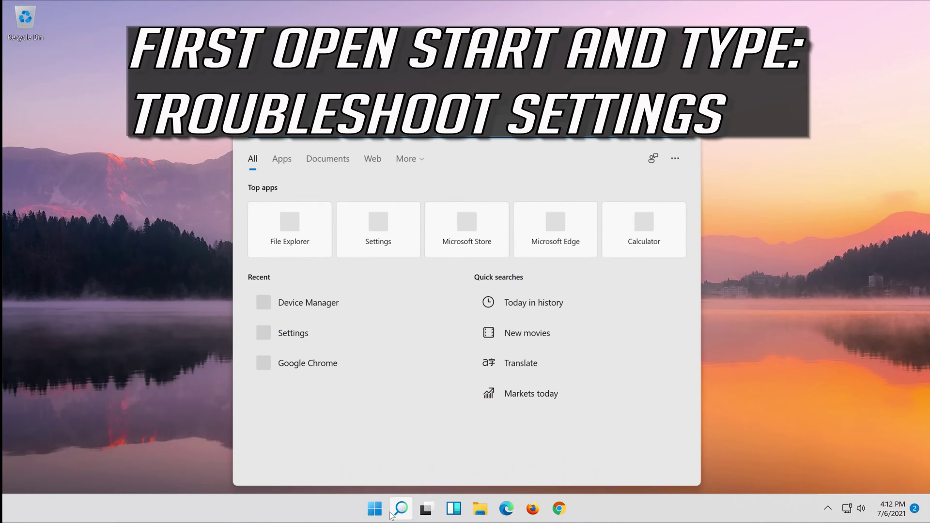
type("troubleshoot setti")
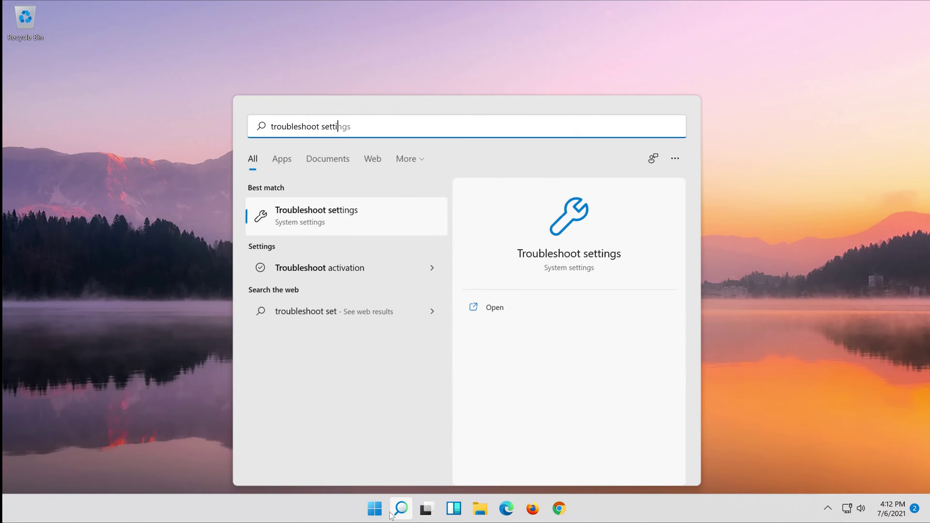
type("ngs")
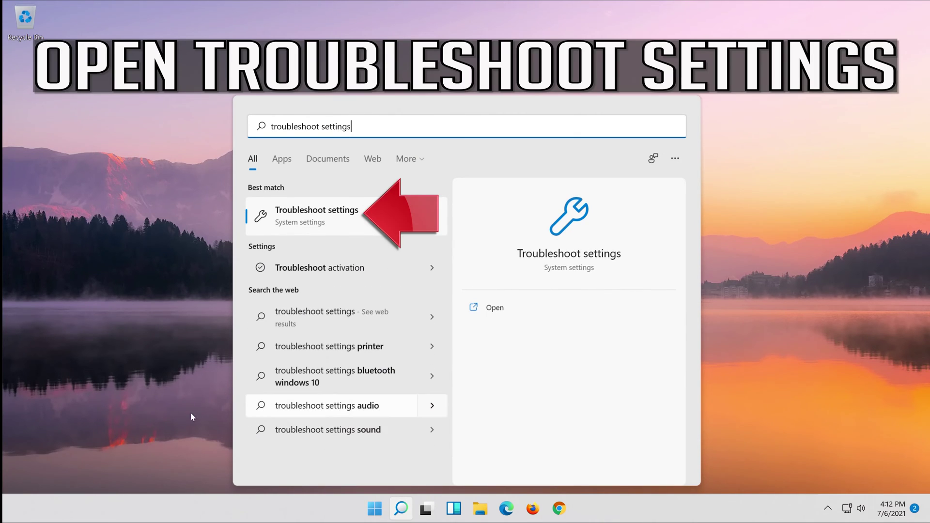
Open the Troubleshoot settings page from the 'troubleshoot settings' search result.
left_click(344, 219)
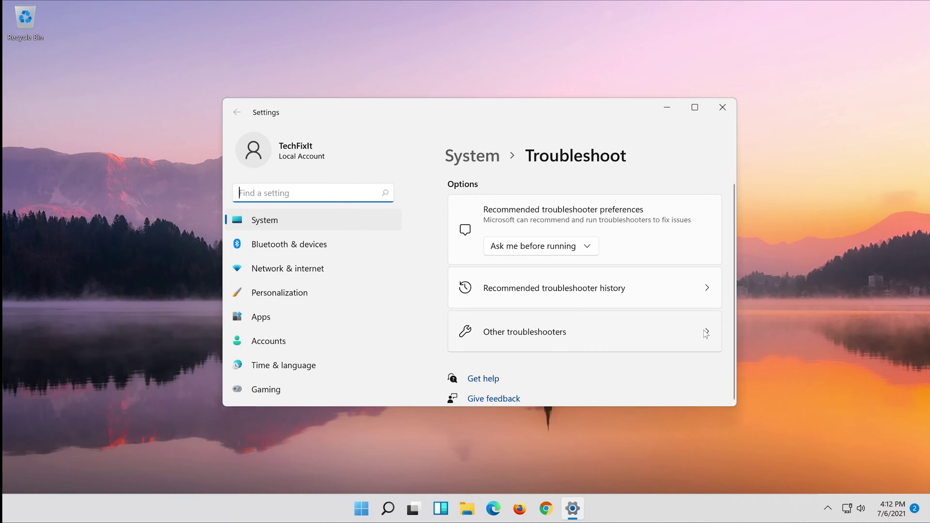
Run the Recording Audio troubleshooter from the Other troubleshooters list.
left_click(704, 330)
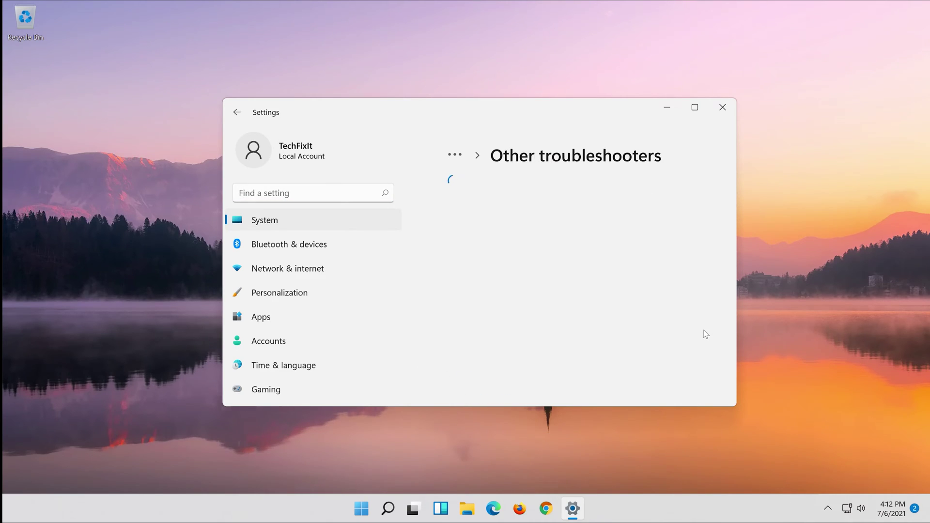
scroll(590, 341, "down", 2)
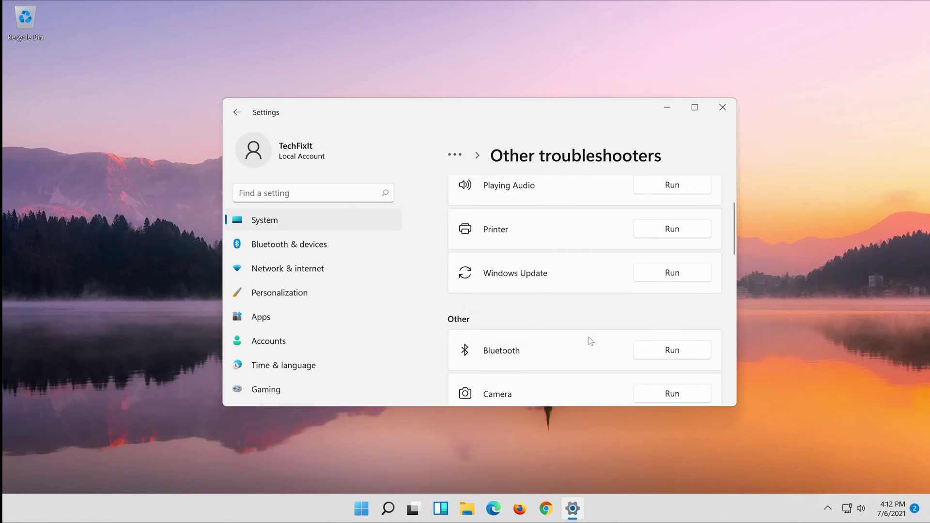
scroll(590, 341, "down", 2)
scroll(590, 341, "down", 2)
scroll(590, 342, "down", 2)
scroll(589, 341, "down", 2)
scroll(574, 264, "down", 1)
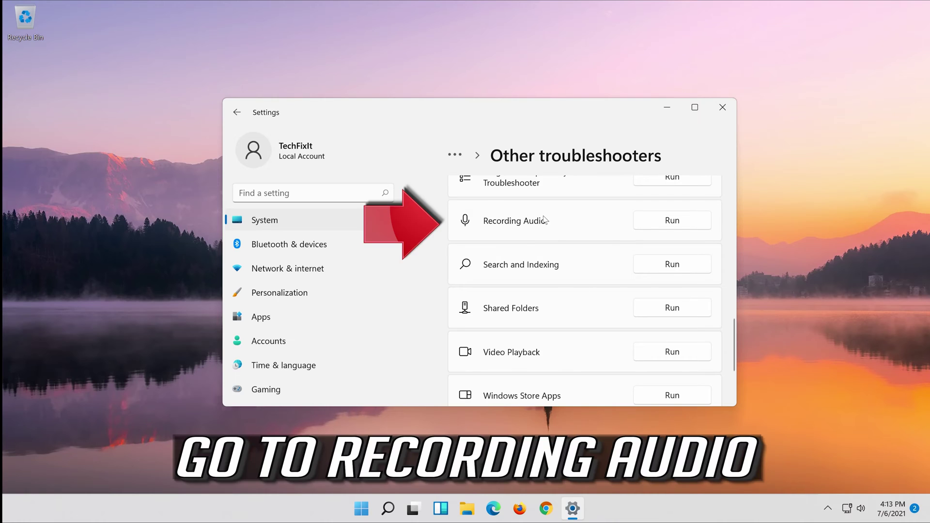
left_click(682, 219)
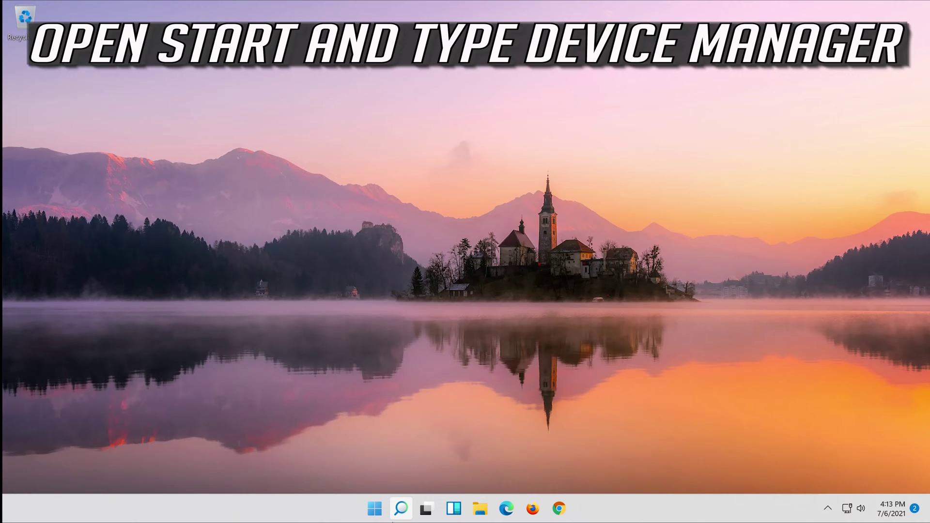
Launch Device Manager from a 'device manager' Windows search.
key("super+s")
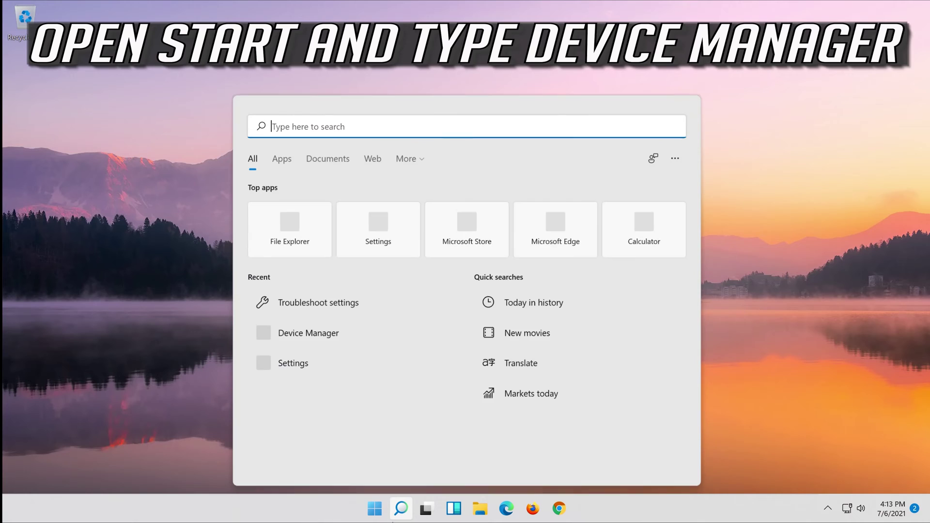
type("device manager")
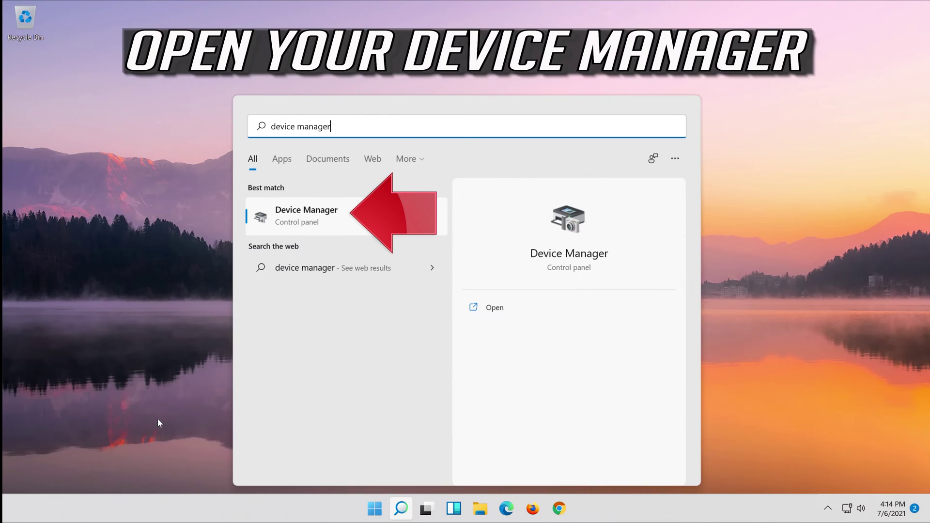
left_click(361, 219)
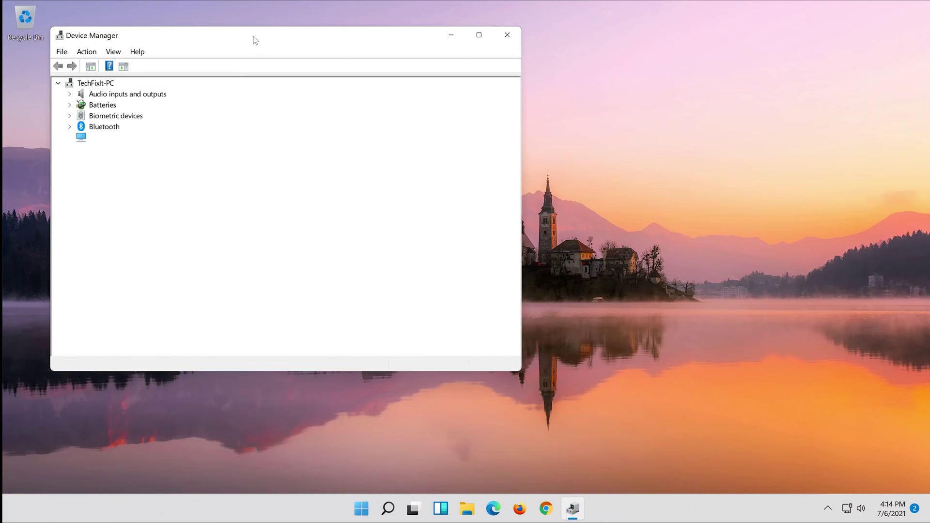
Show the context menu for Microphone (High Definition Audio Device) under Audio inputs and outputs.
left_click_drag(254, 40, 485, 83)
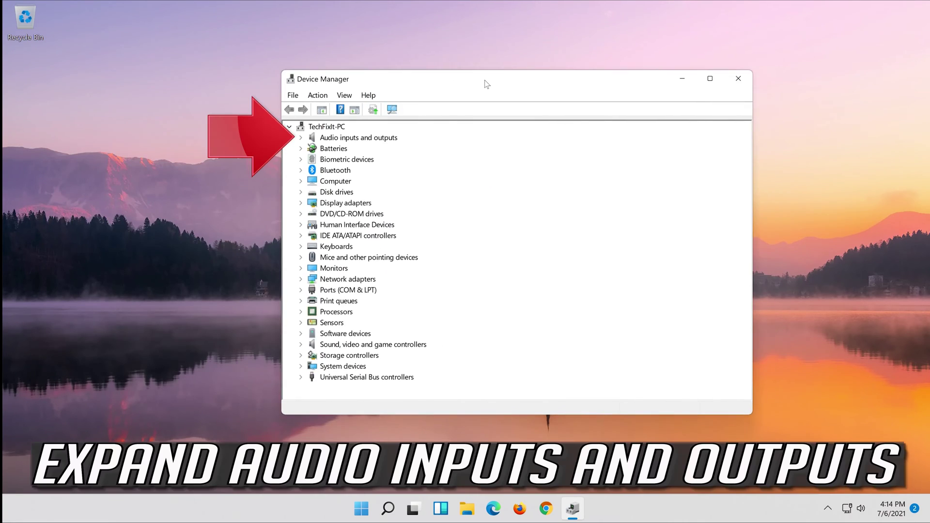
left_click(301, 137)
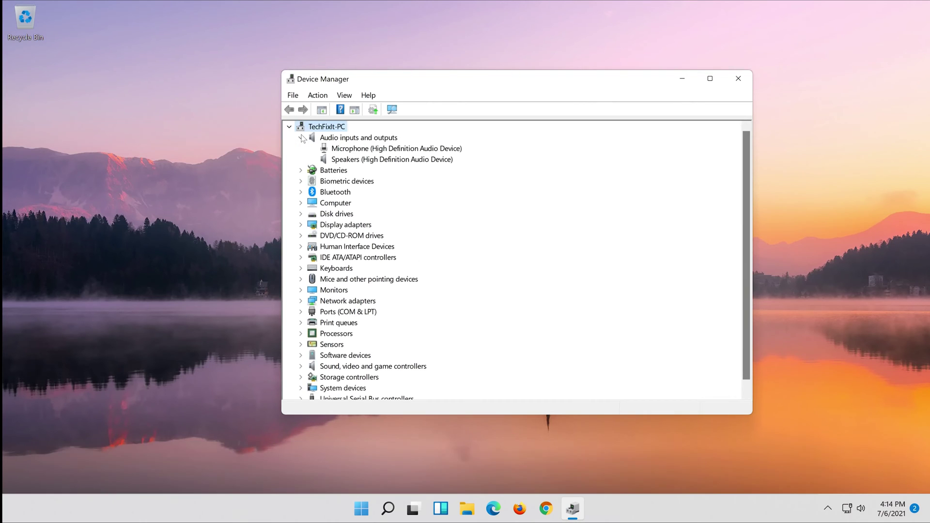
left_click(355, 149)
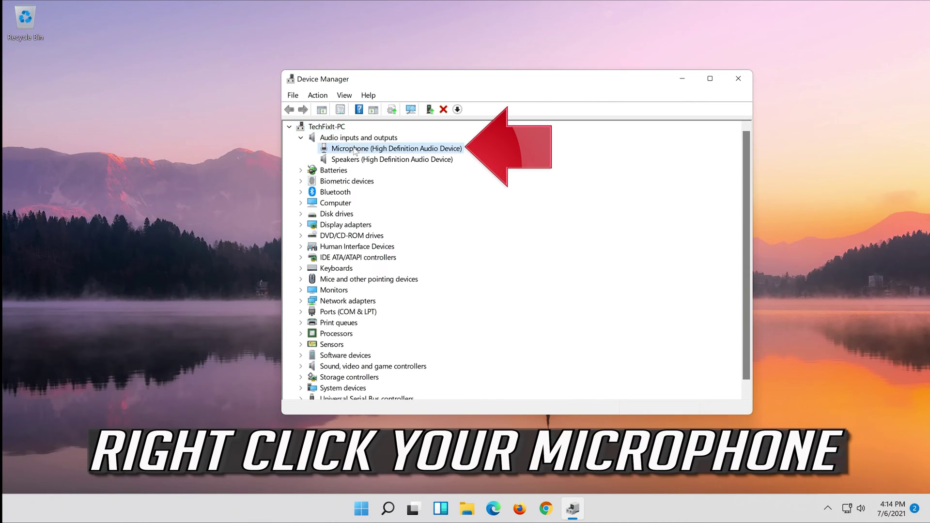
right_click(395, 150)
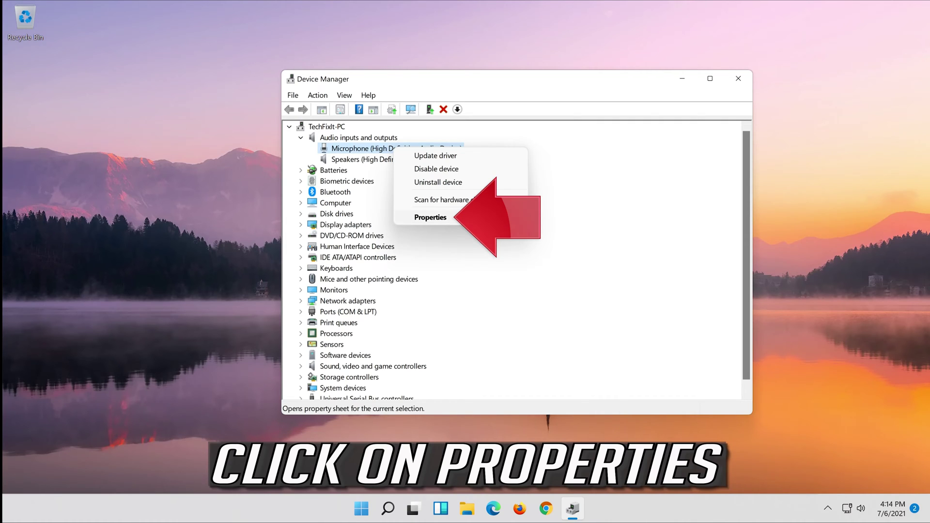
Uninstall Microphone (High Definition Audio Device) from its Properties Driver tab, confirming the removal.
left_click(471, 216)
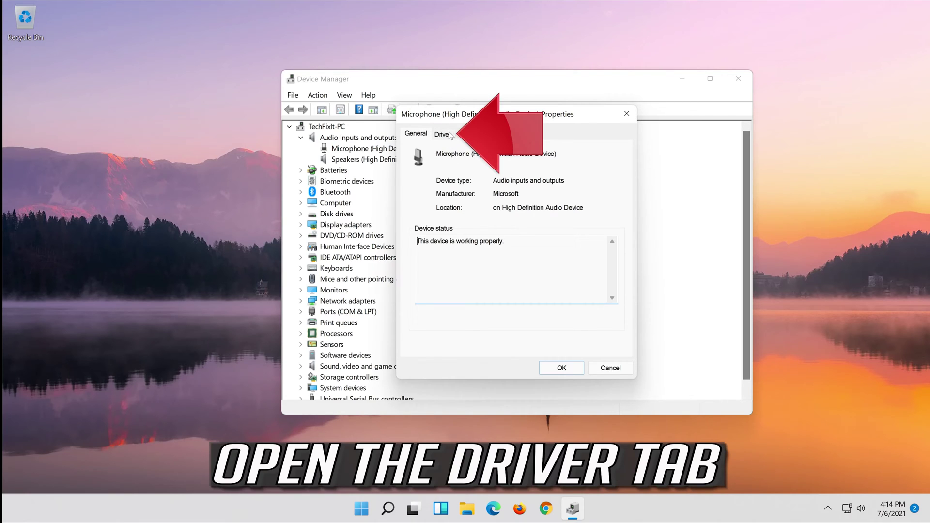
left_click(447, 135)
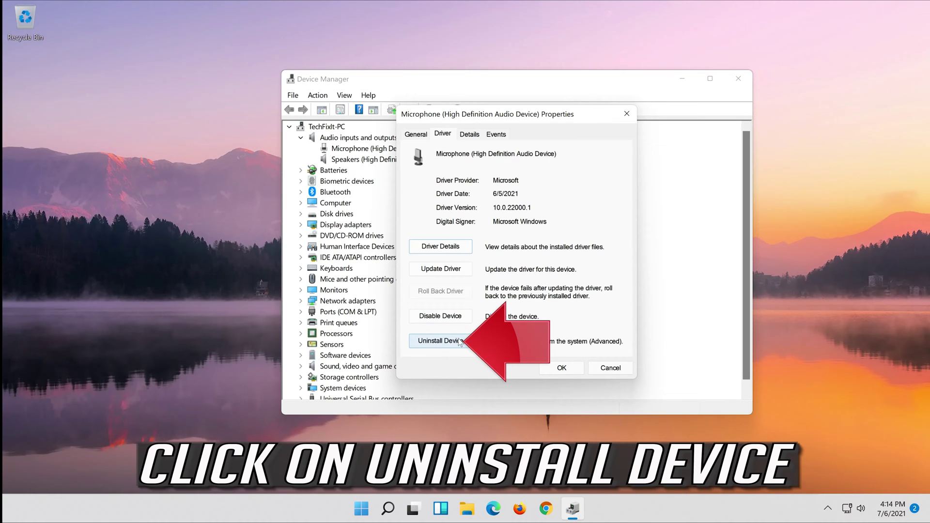
left_click(460, 342)
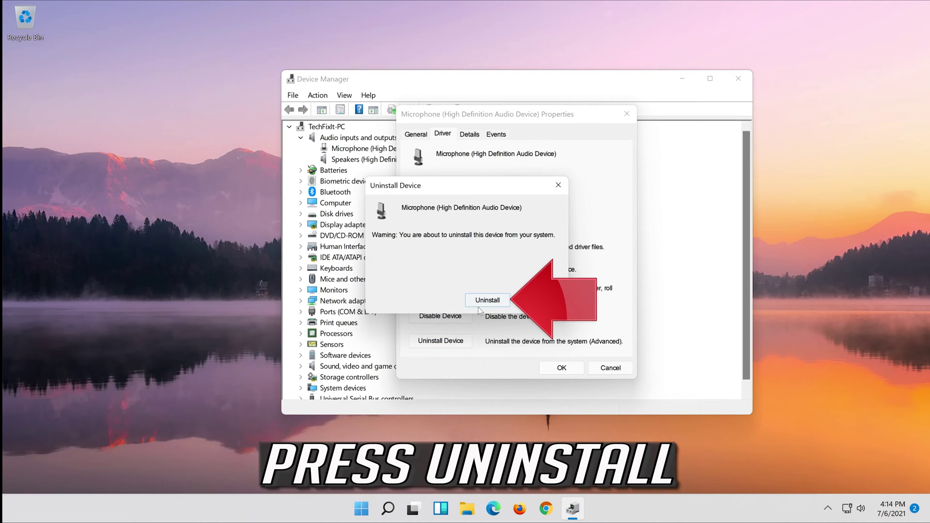
left_click(487, 301)
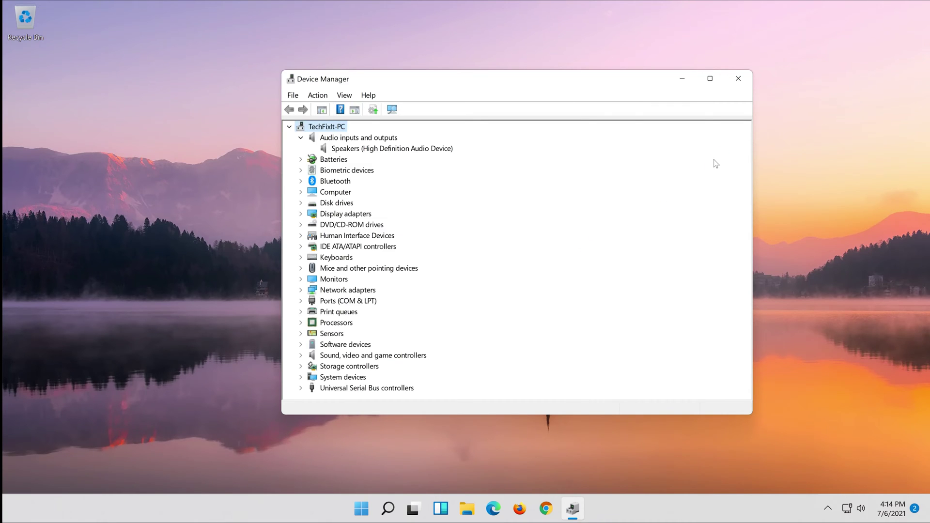
Close Device Manager and show the Start menu power options for restarting.
left_click(738, 78)
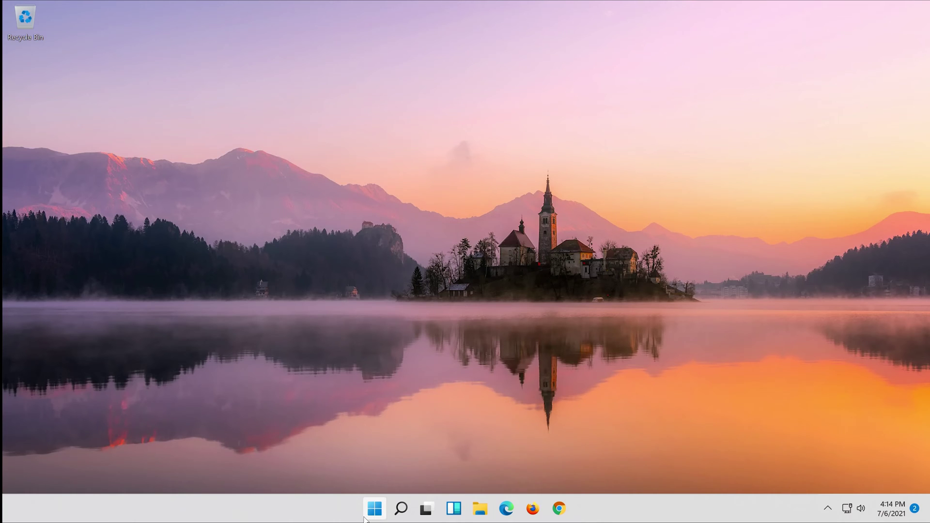
left_click(374, 509)
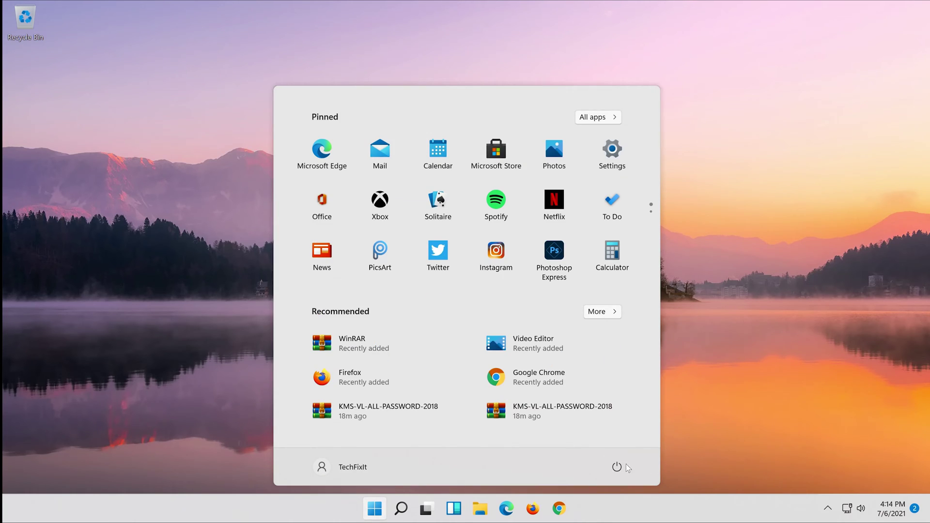
left_click(617, 467)
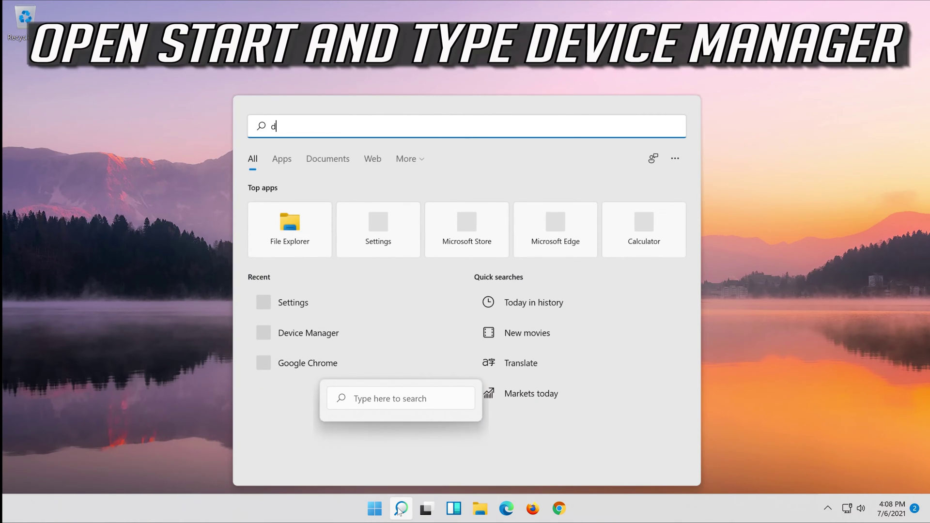
type("evice ")
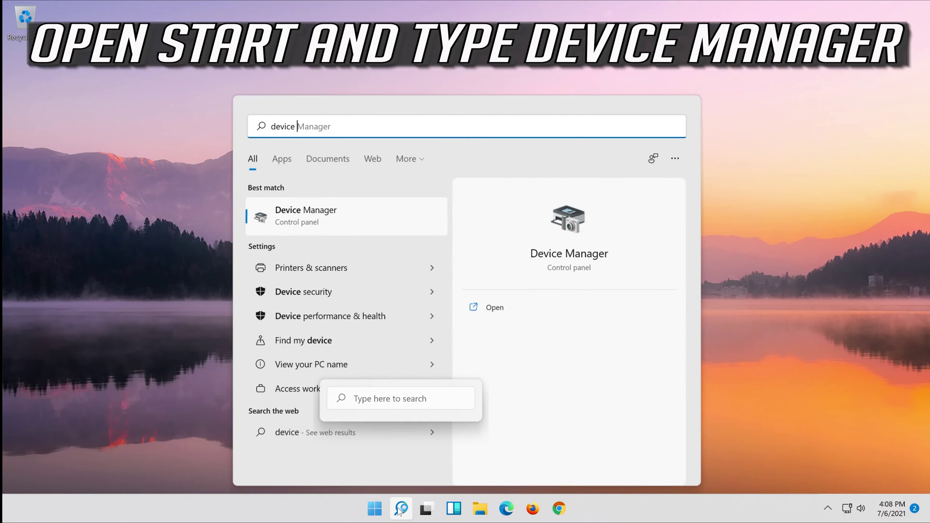
type("manager")
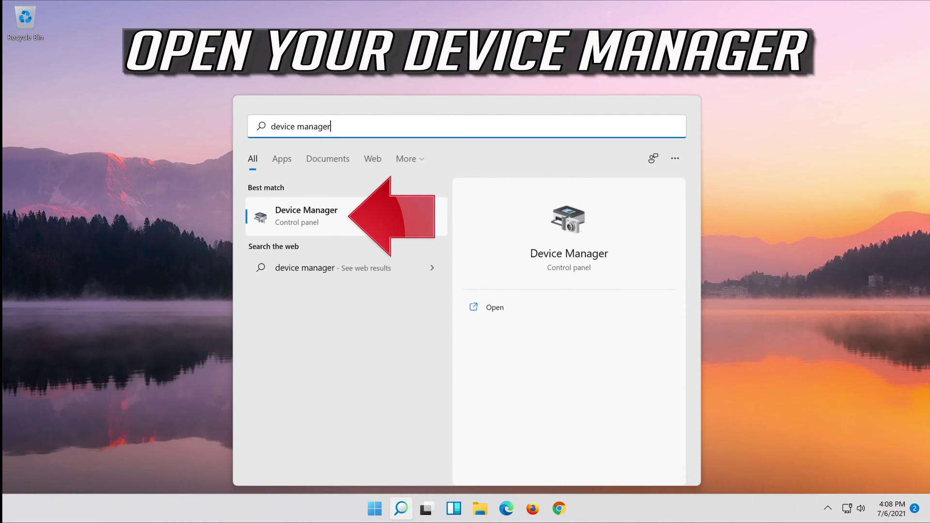
Reopen Device Manager from the 'device manager' search results.
left_click(355, 213)
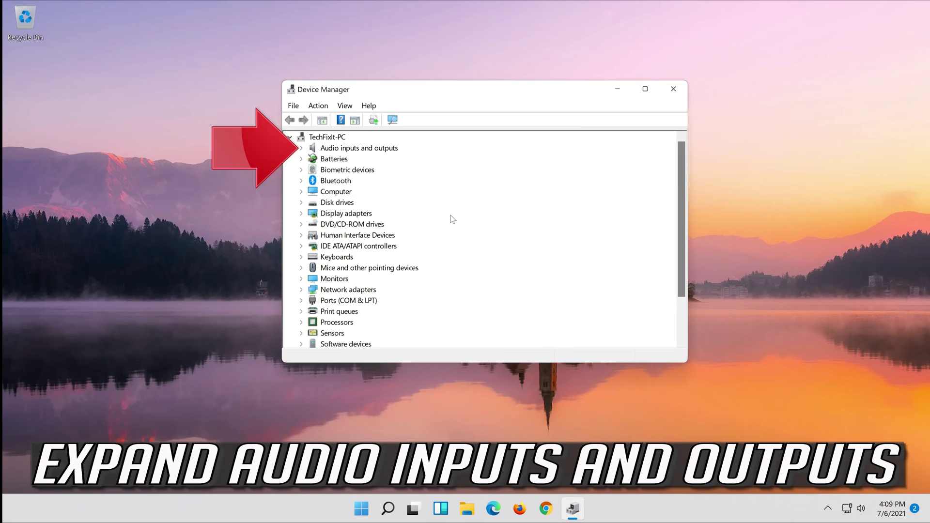
Open Properties for the reinstalled Microphone (High Definition Audio Device) under Audio inputs and outputs.
left_click(301, 148)
left_click(336, 161)
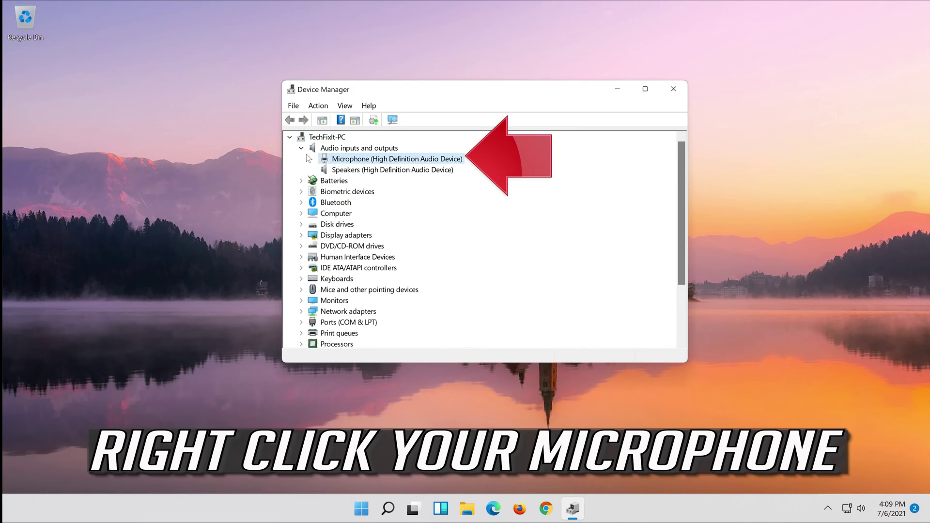
right_click(425, 159)
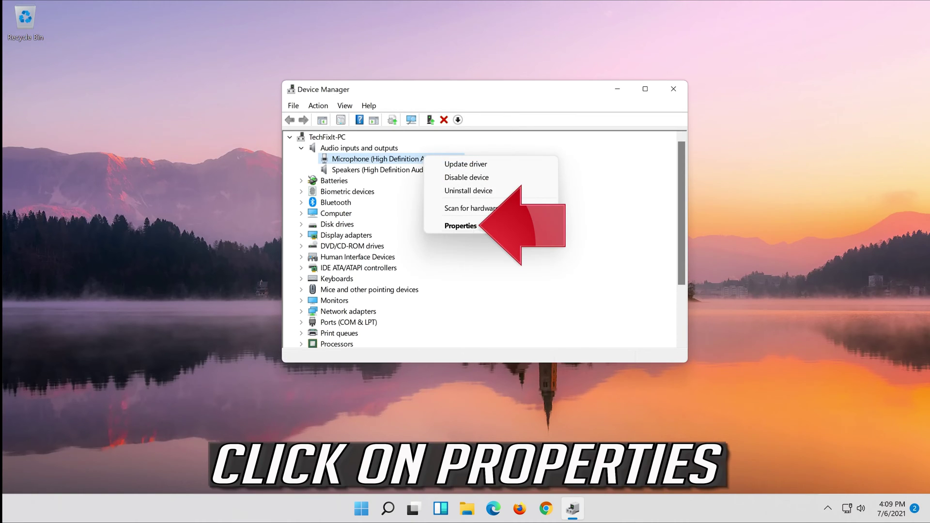
left_click(448, 227)
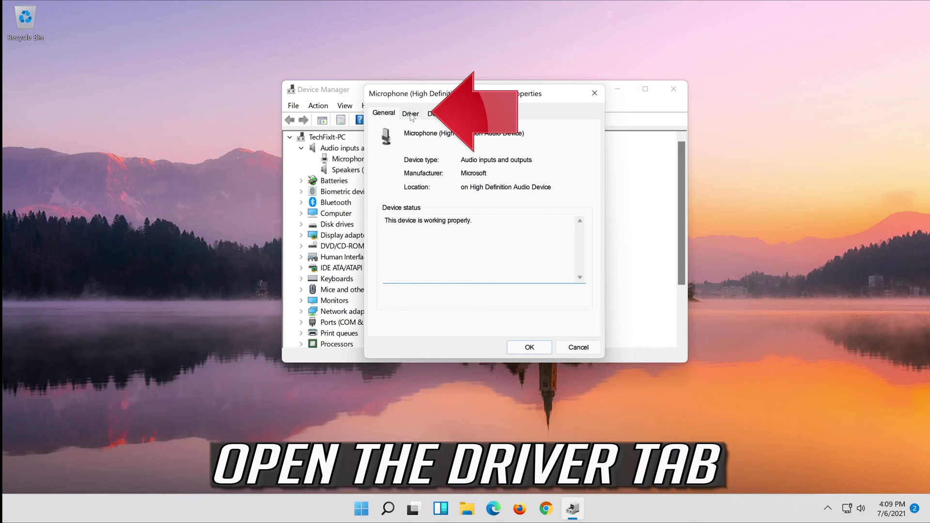
Search automatically for a newer microphone driver, then continue to Windows Update.
left_click(411, 115)
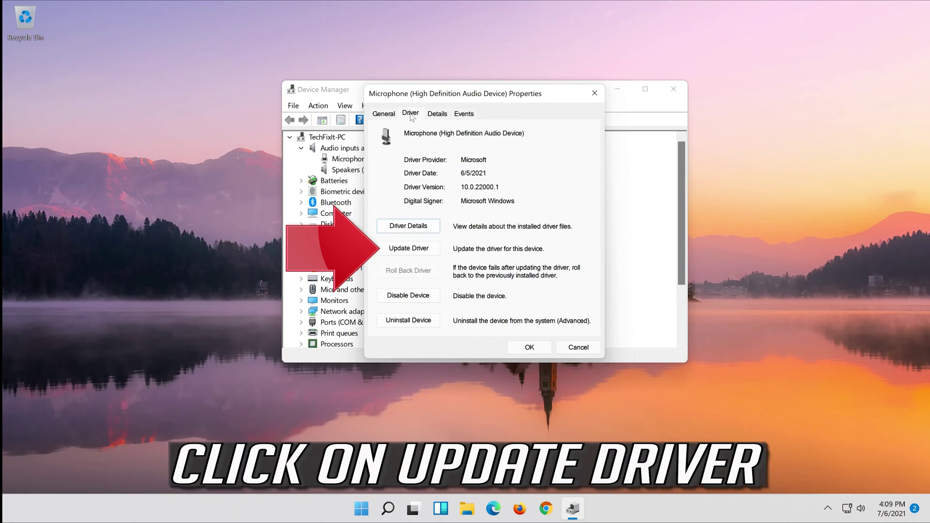
left_click(411, 256)
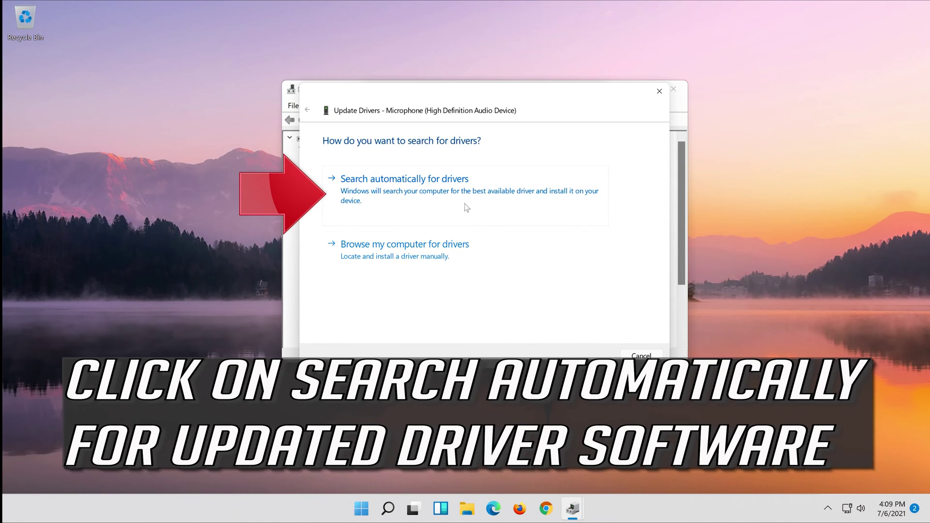
left_click(436, 197)
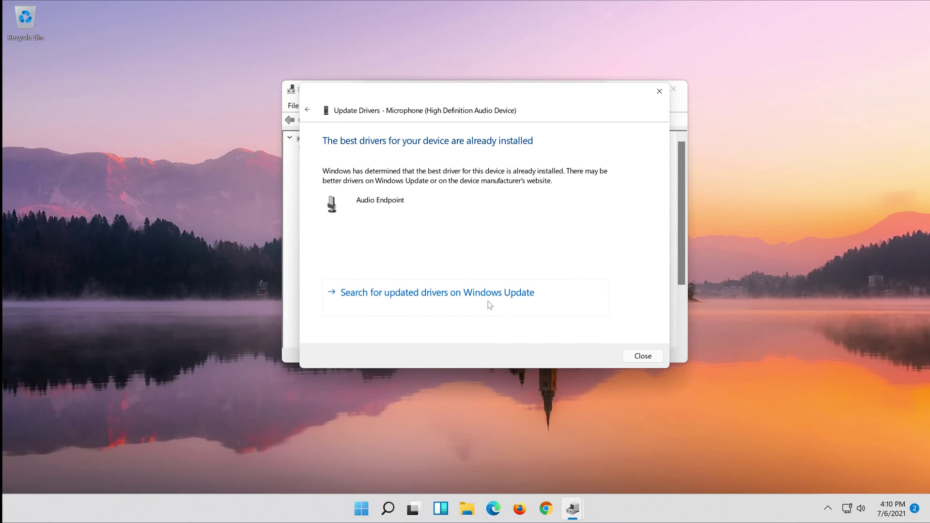
left_click(488, 305)
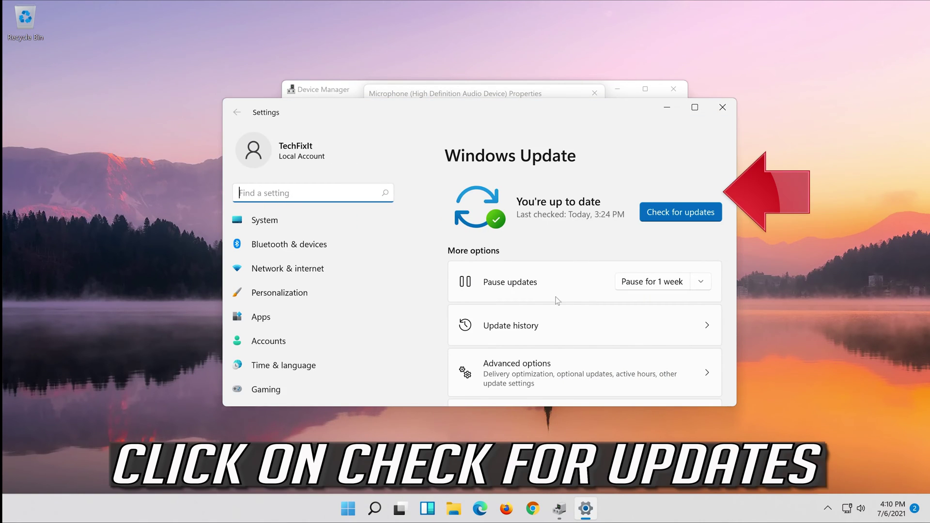
Run Check for updates in Windows Update, which confirms the PC is up to date.
left_click(682, 212)
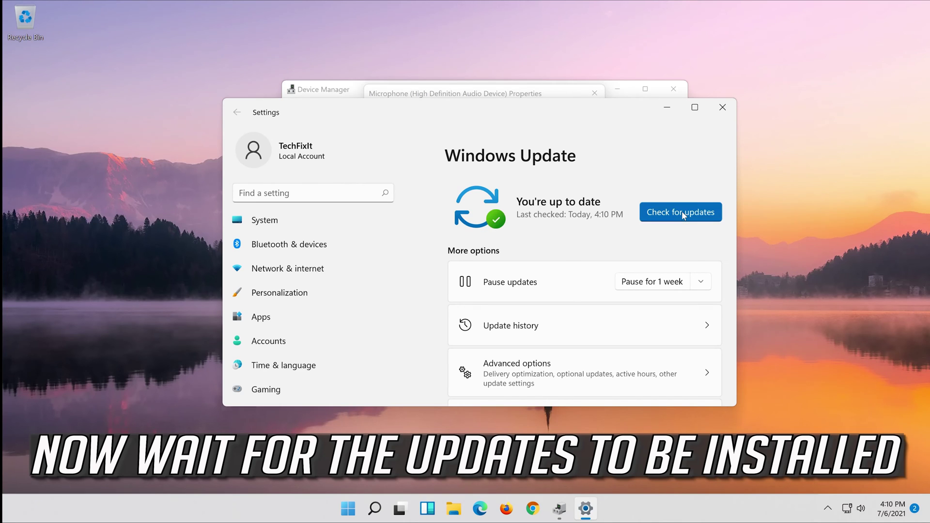
Close Settings, accept the Microphone Properties dialog with OK, and close Device Manager.
left_click(724, 103)
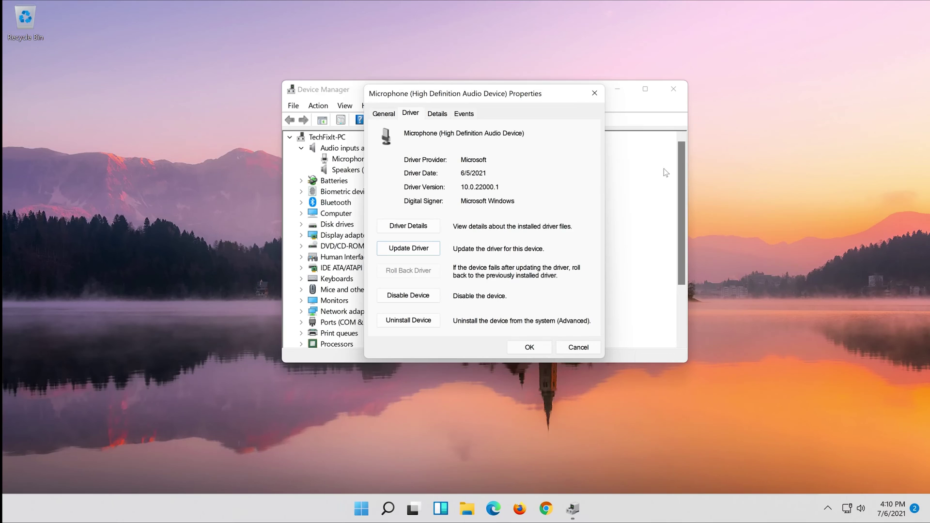
left_click(531, 348)
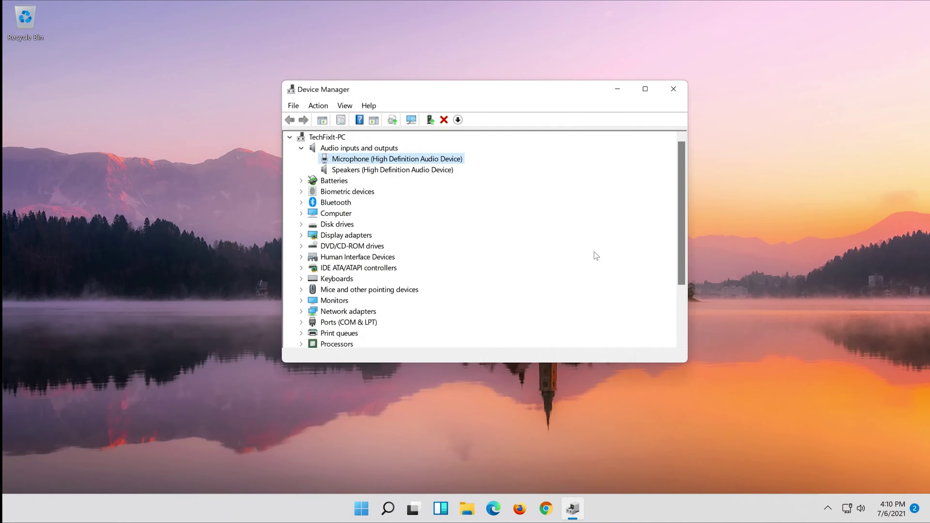
left_click(674, 87)
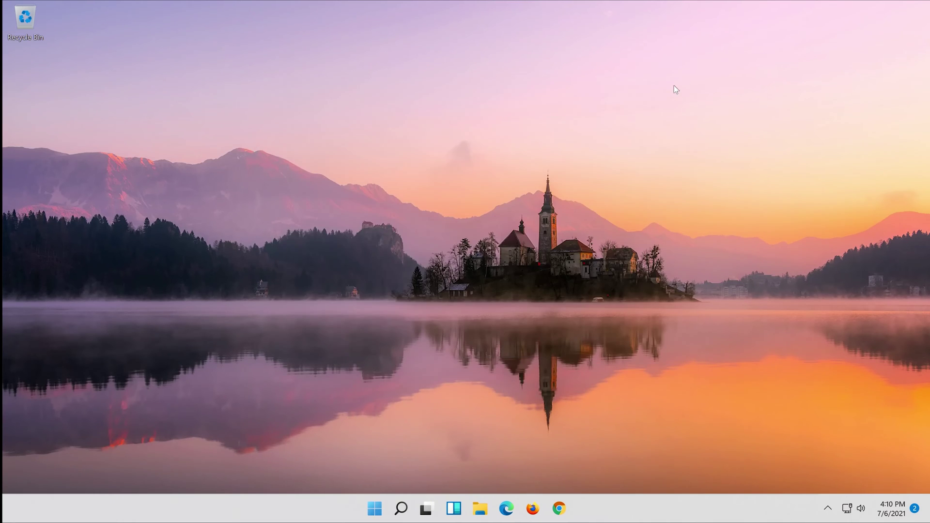